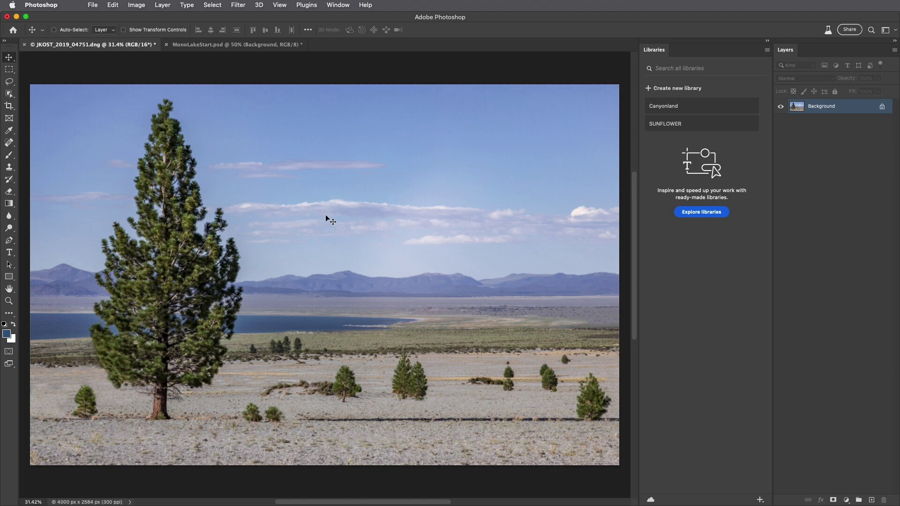
- Name a new library 'Mono Lake' and create it
left_click(677, 88)
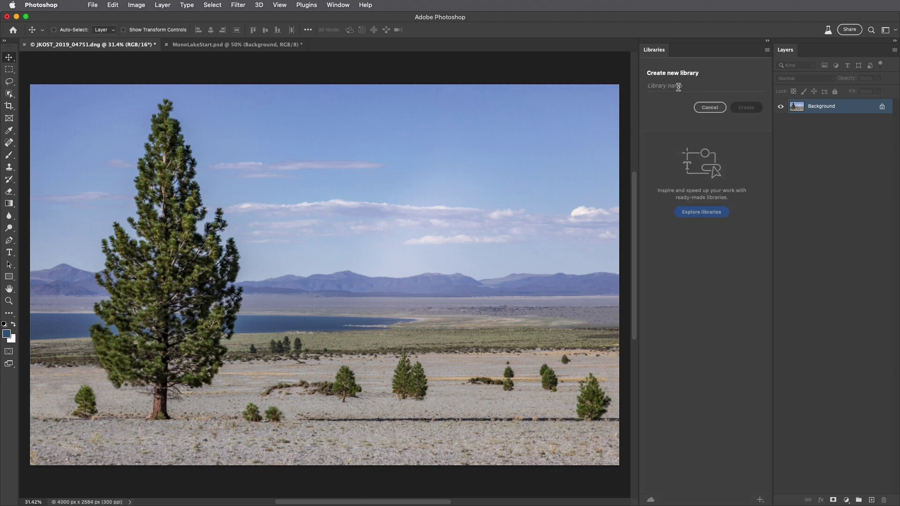
type("Mono Lake")
left_click(745, 107)
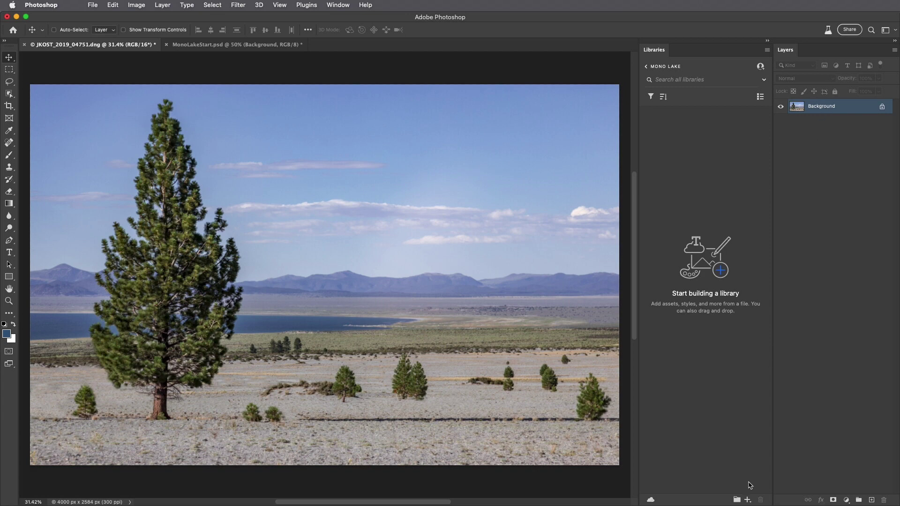
- Start Extract from Image on the landscape photo from the Libraries panel's add menu
left_click(747, 500)
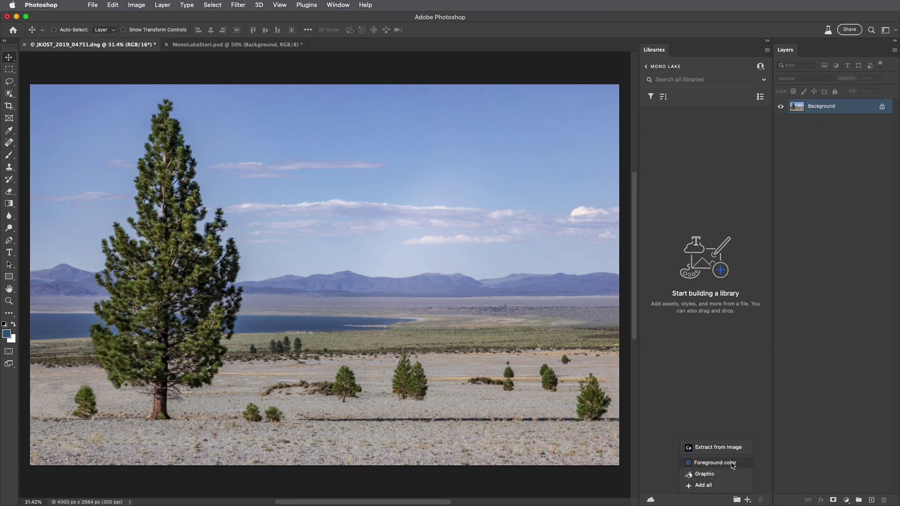
left_click(718, 447)
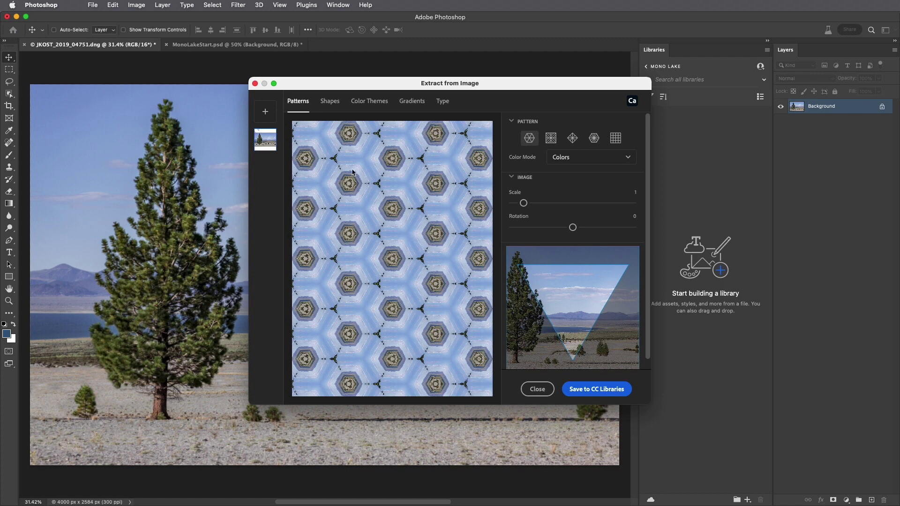
- Save a triangular kaleidoscope pattern at scale 1.8, rotation 30, sampled from sky and mountains
left_click(550, 138)
left_click(594, 138)
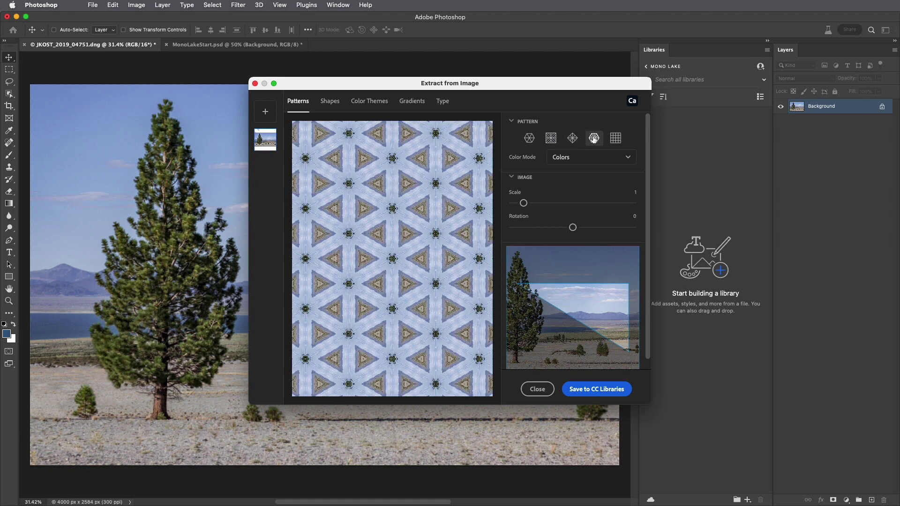
left_click_drag(523, 202, 533, 203)
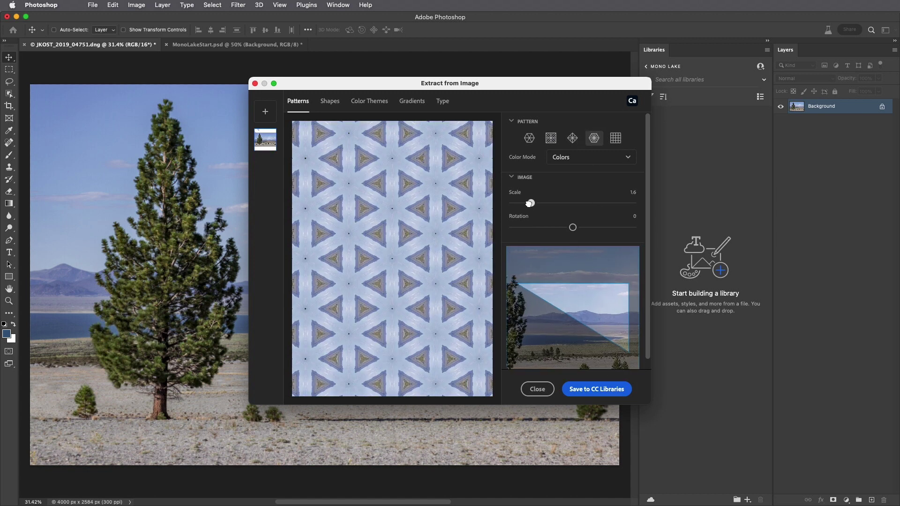
left_click_drag(572, 227, 582, 227)
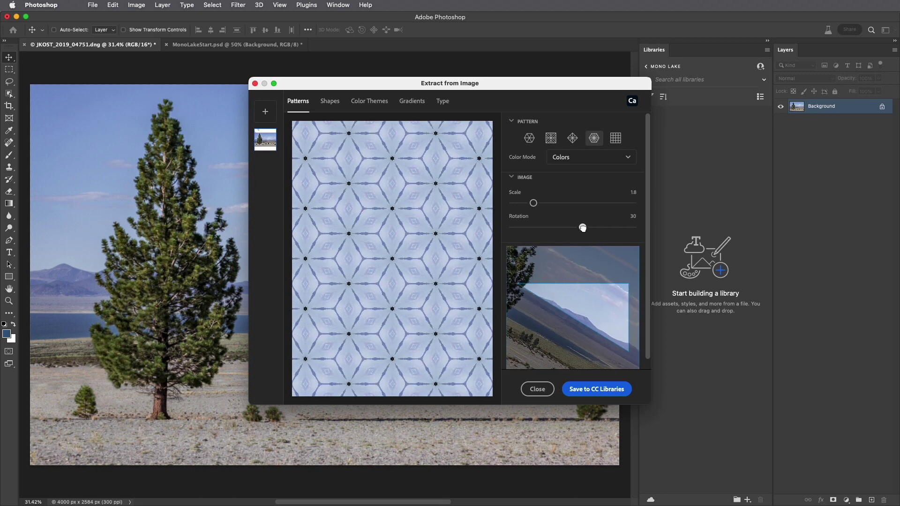
left_click_drag(594, 311, 574, 286)
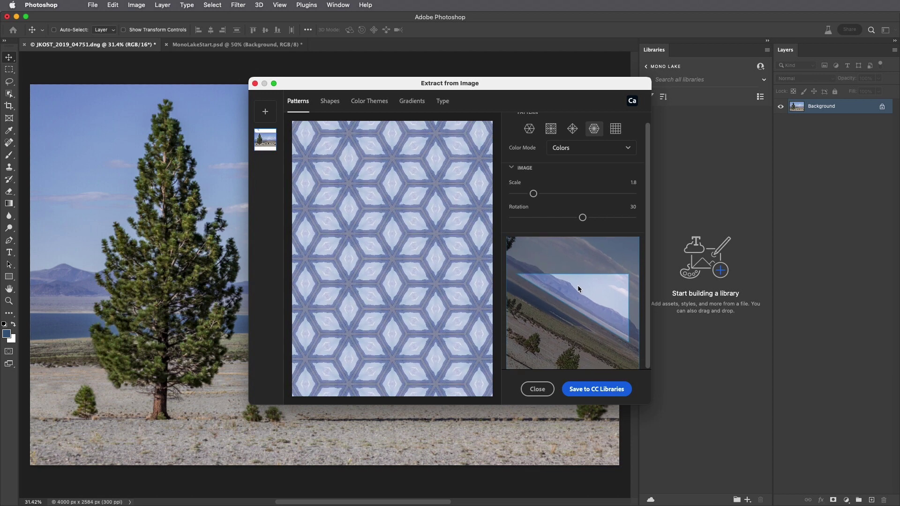
left_click_drag(575, 286, 567, 286)
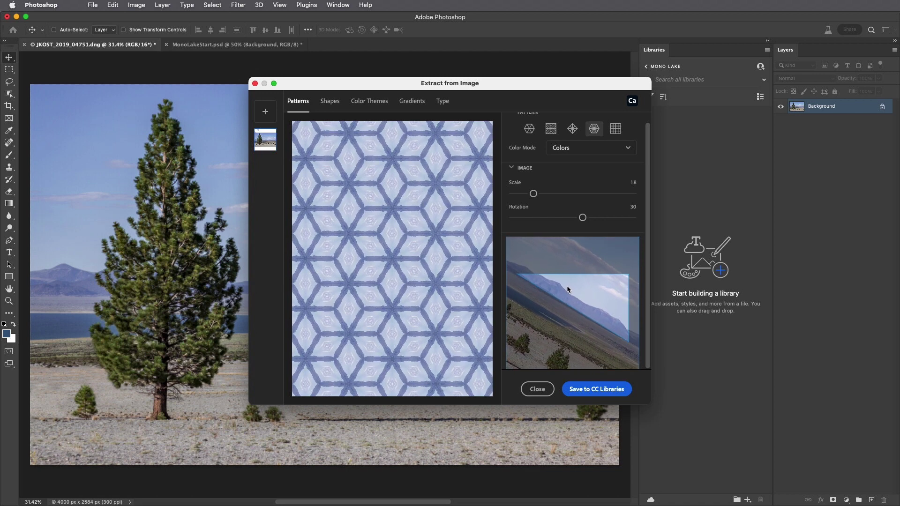
left_click(592, 390)
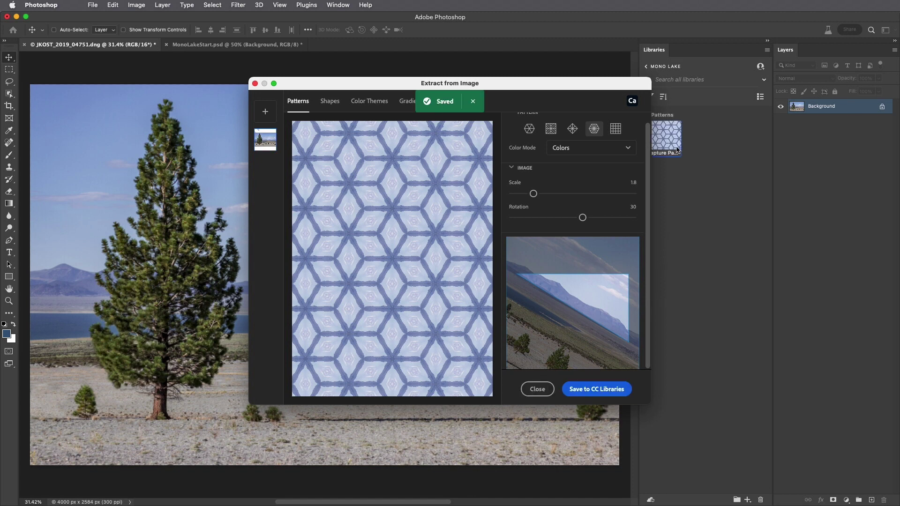
- Save the tree as a higher-detail Shape with the stray sky speck erased
left_click(330, 101)
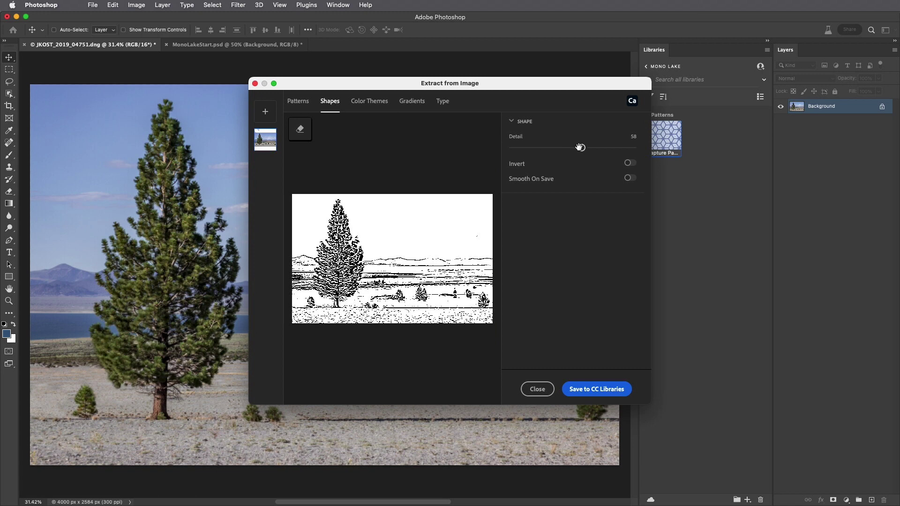
mouse_move(581, 148)
left_mouse_down()
mouse_move(547, 148)
mouse_move(600, 149)
left_mouse_up()
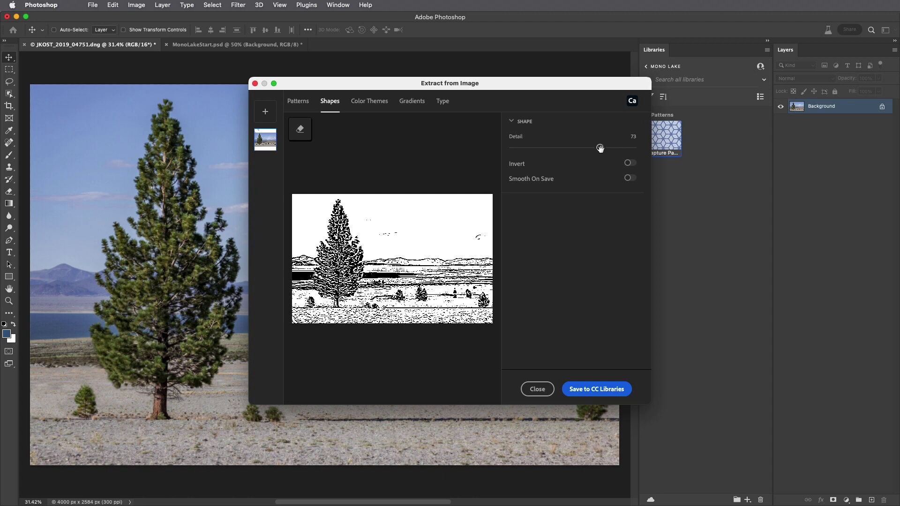
left_click(302, 131)
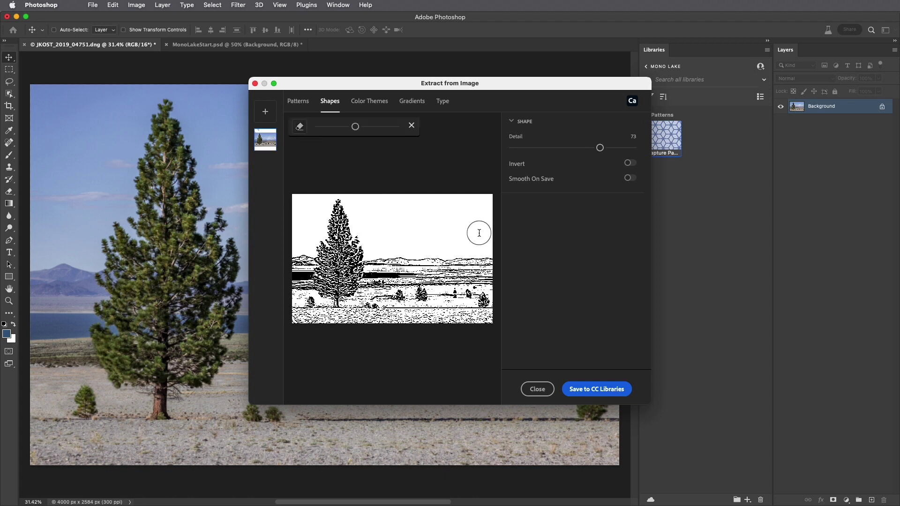
left_click(478, 234)
left_click(595, 389)
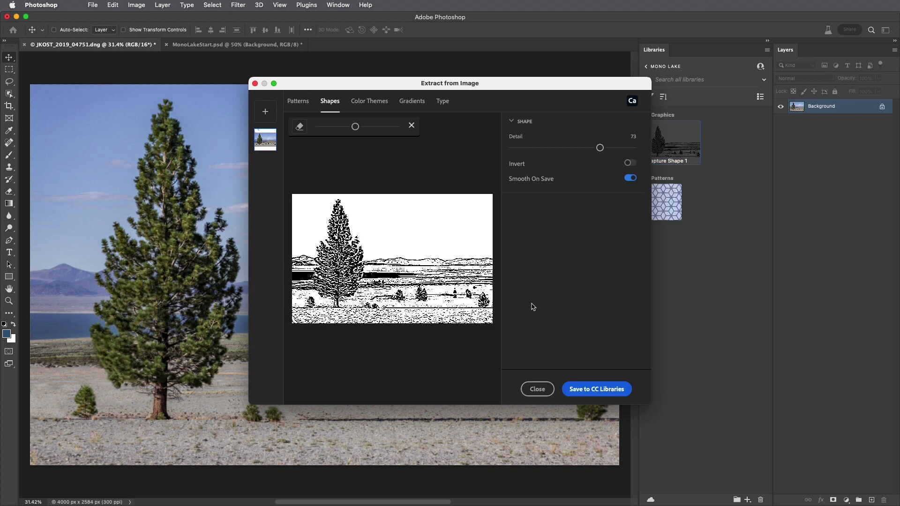
- Save a Muted colour theme with one swatch resampled from the lake's blue
left_click(370, 100)
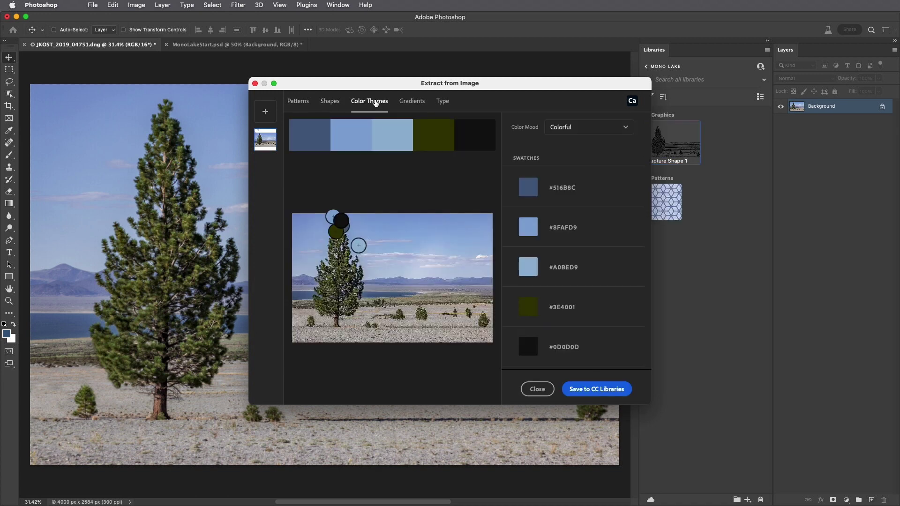
left_click(602, 128)
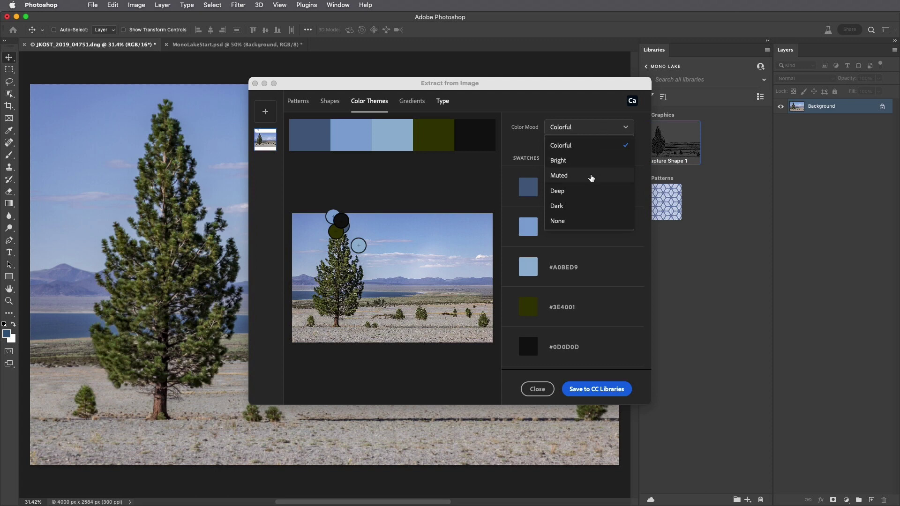
left_click(590, 175)
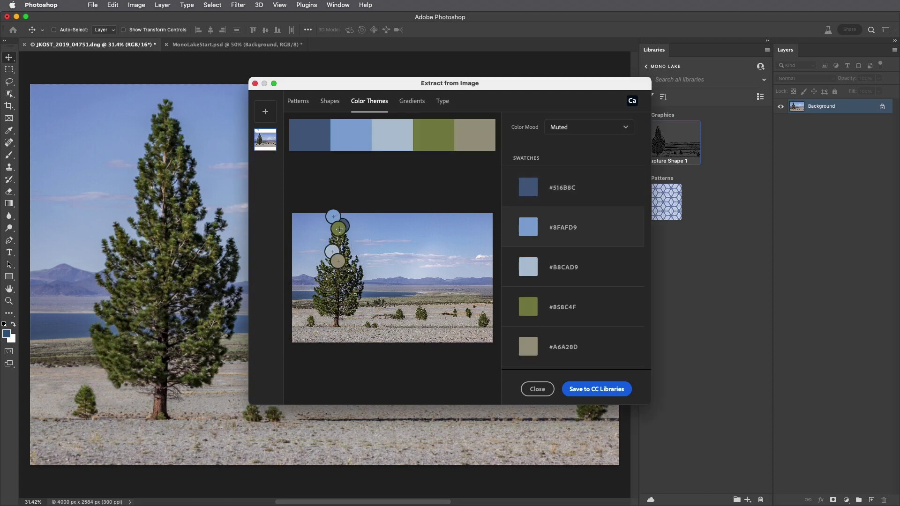
left_click_drag(340, 227, 386, 284)
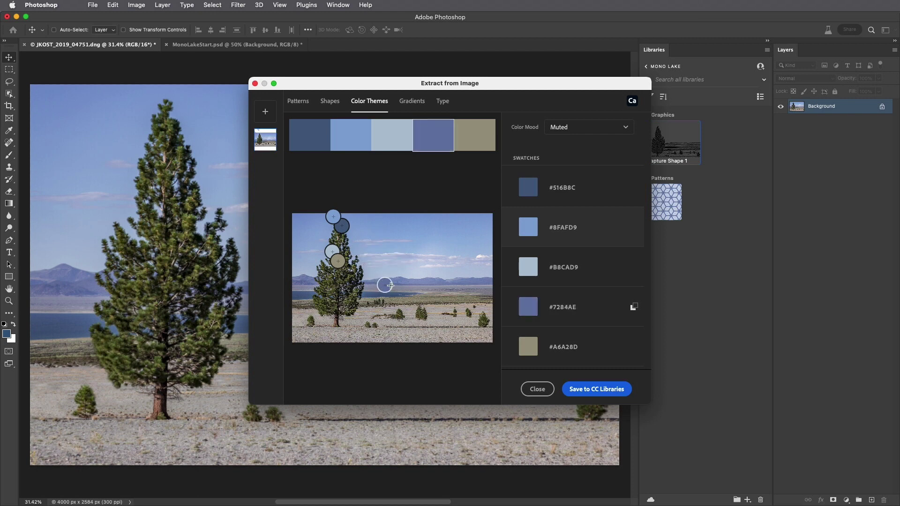
left_click(596, 389)
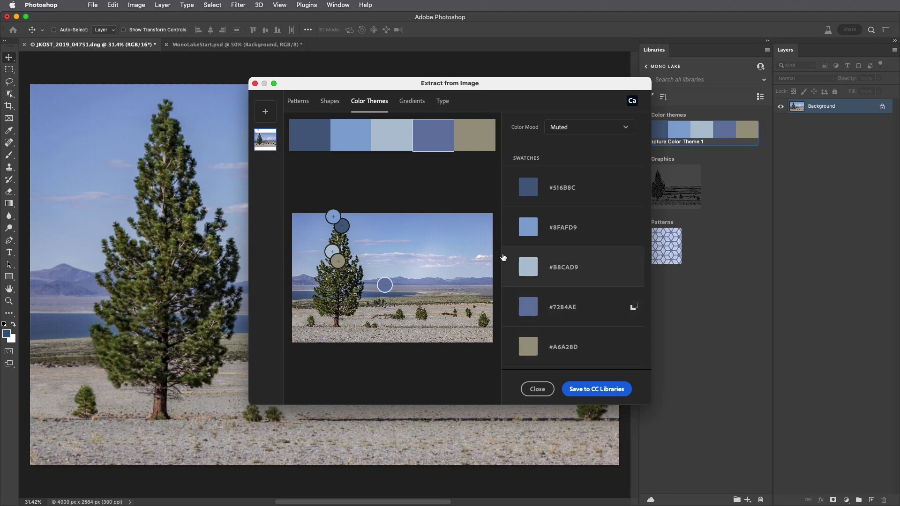
- Save a three-stop ground-to-sky gradient with its blue stop resampled higher in the sky
left_click(413, 100)
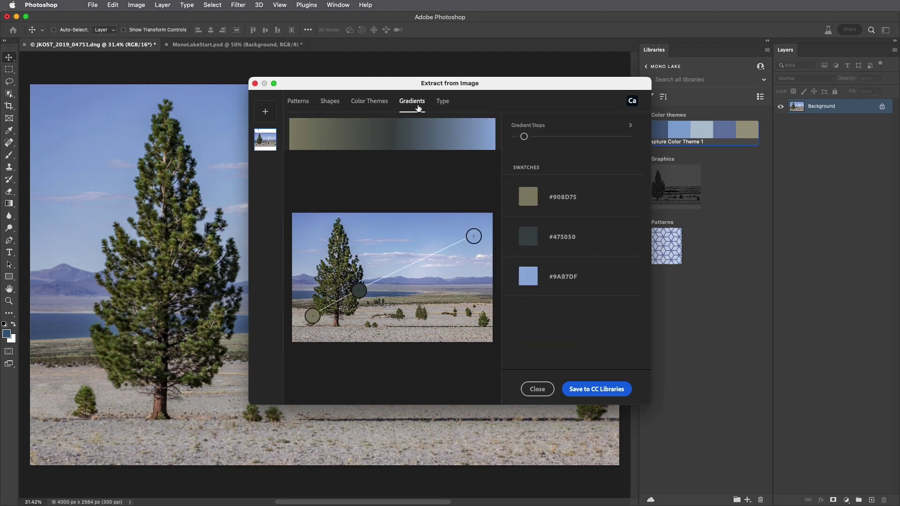
mouse_move(524, 136)
left_mouse_down()
mouse_move(532, 137)
mouse_move(524, 139)
left_mouse_up()
left_click_drag(474, 237, 458, 219)
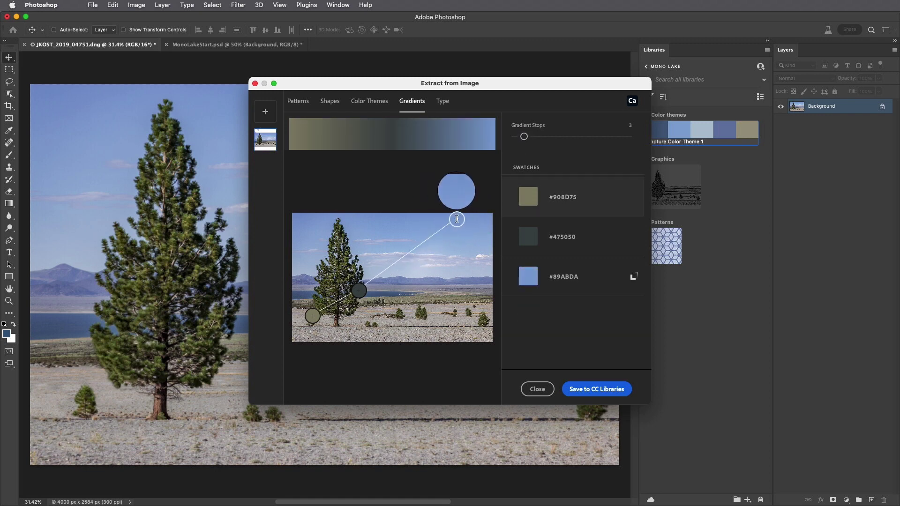
left_click(591, 389)
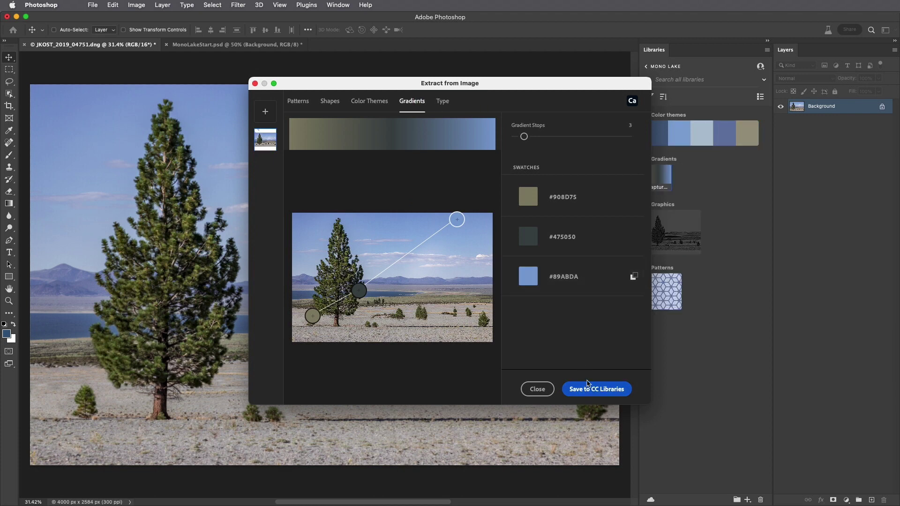
left_click(442, 101)
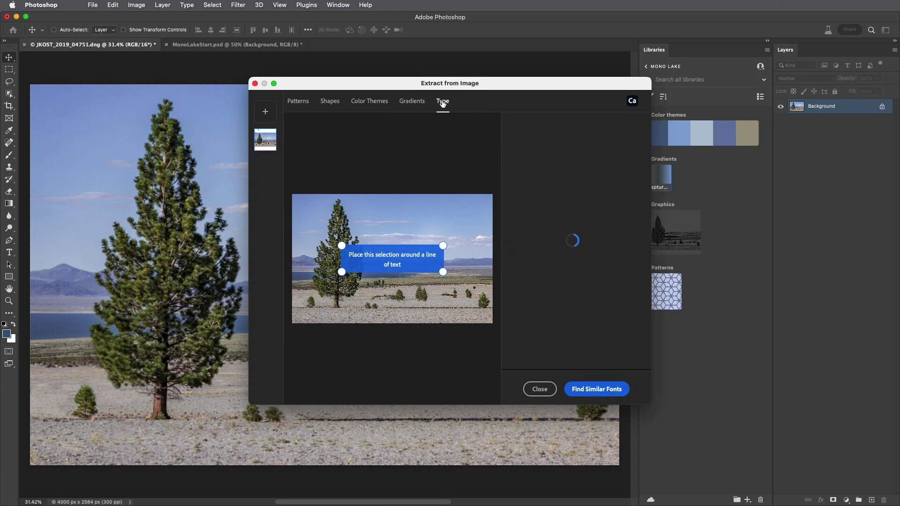
- Load the FurnaceCreek photo into Extract from Image for font matching
left_click(266, 113)
left_click(381, 156)
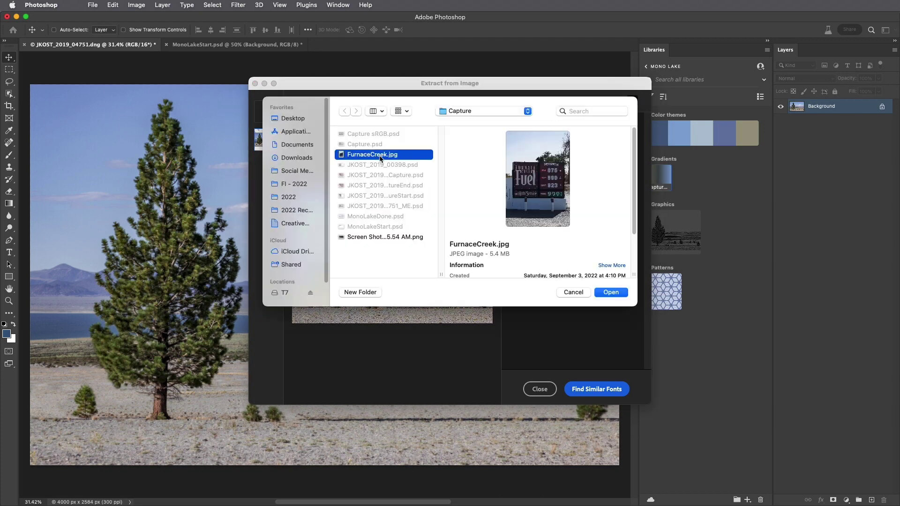
double_click(380, 157)
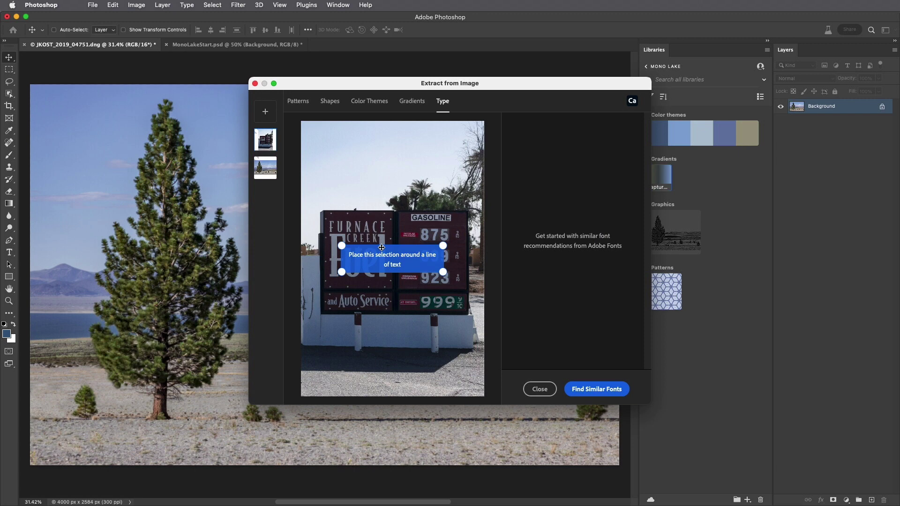
- Match the sign's FURNACE lettering to Bodega Serif Medium, save it as a character style, and close
left_click_drag(378, 261, 365, 235)
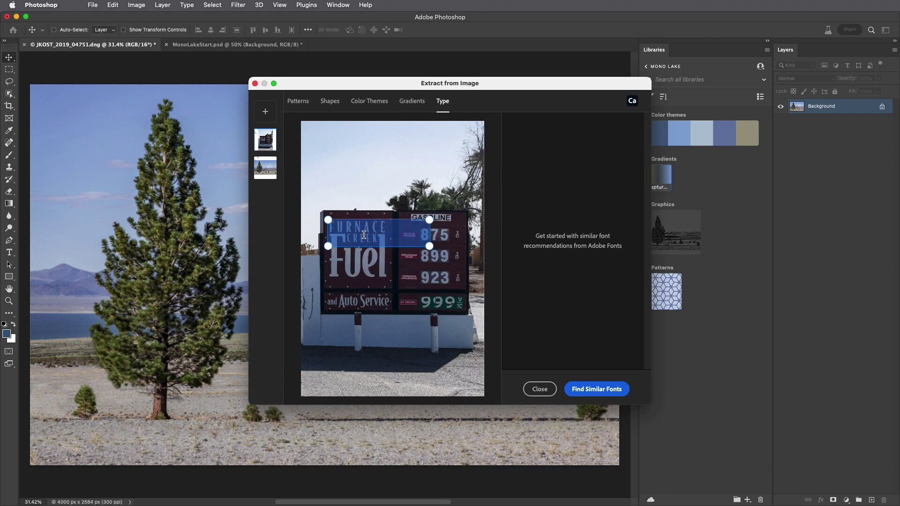
left_click_drag(430, 248, 388, 236)
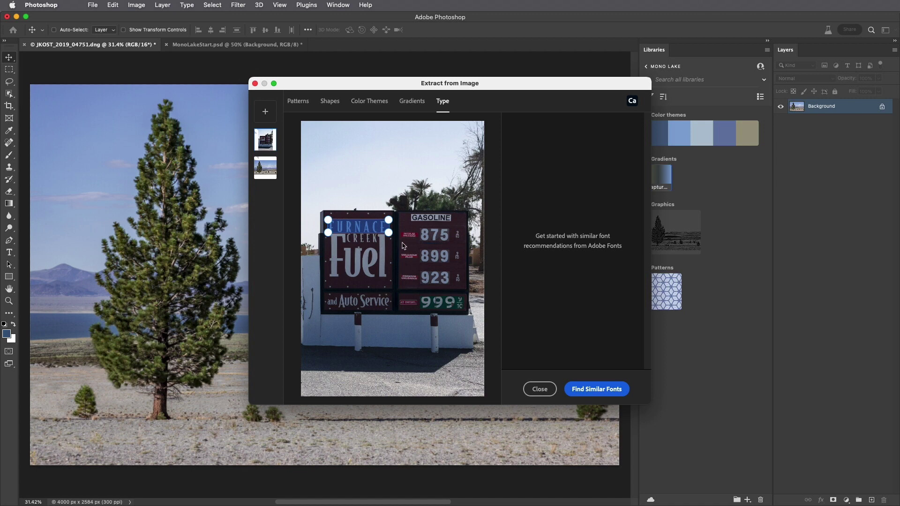
left_click(596, 389)
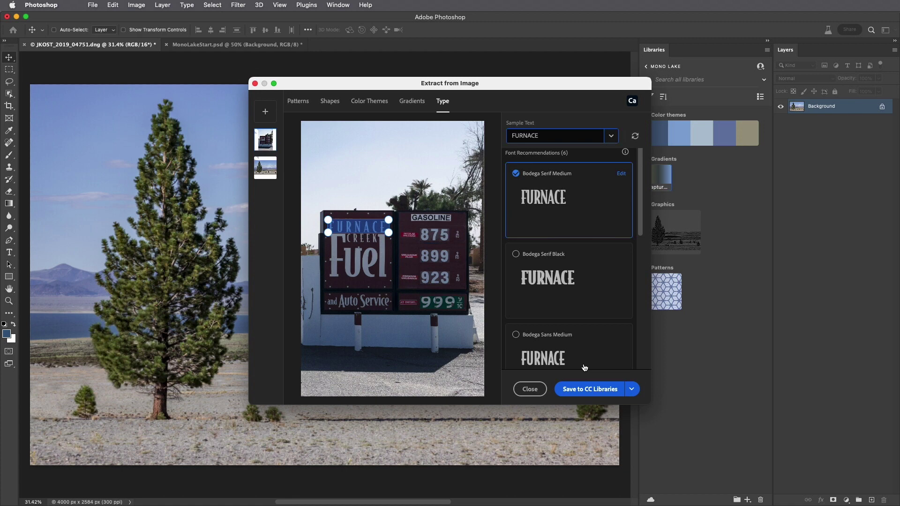
left_click(590, 388)
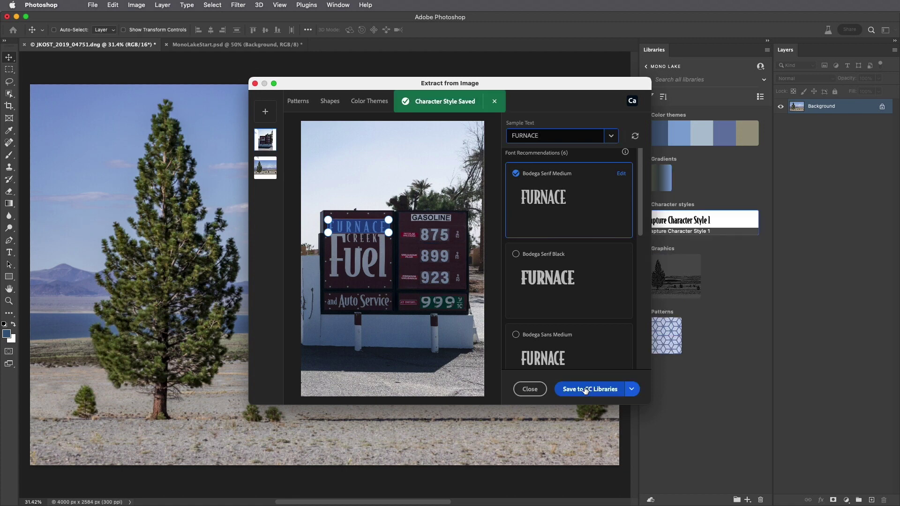
left_click(530, 389)
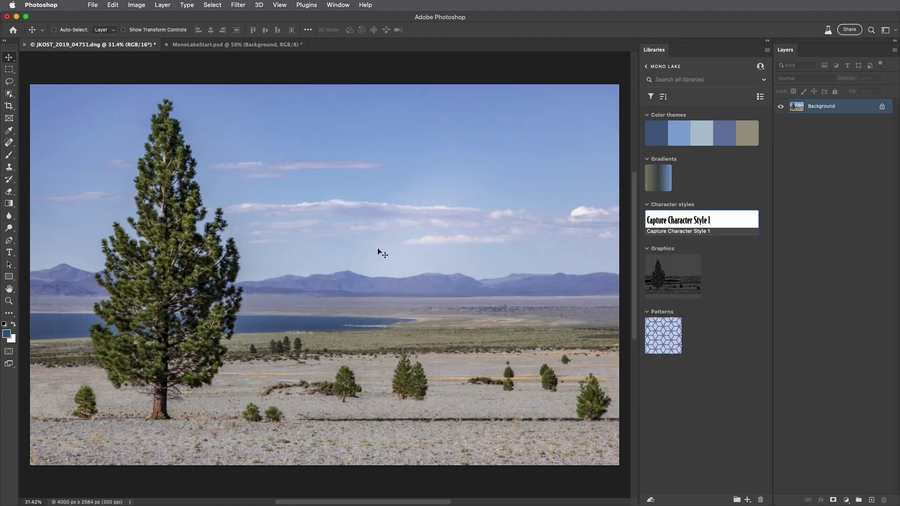
- Fill MonoLakeStart.psd with the captured hexagonal pattern at 5% scale
left_click(208, 45)
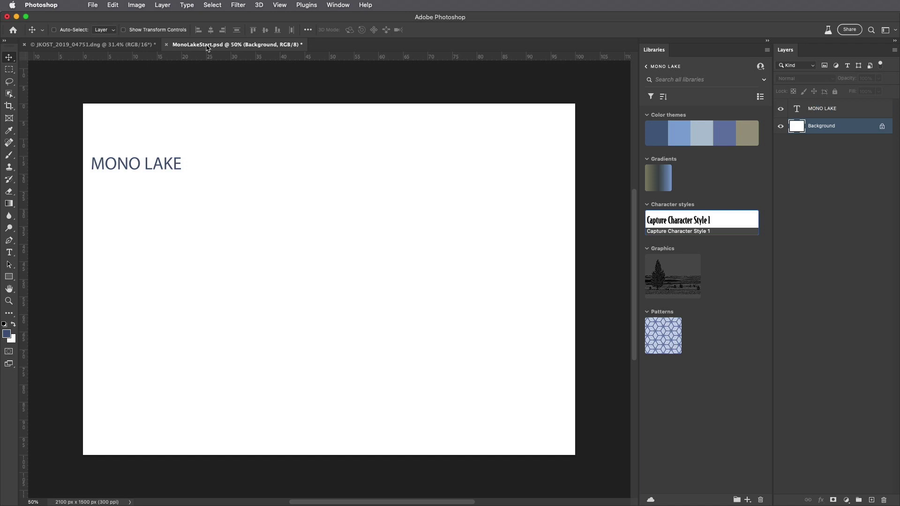
left_click(663, 336)
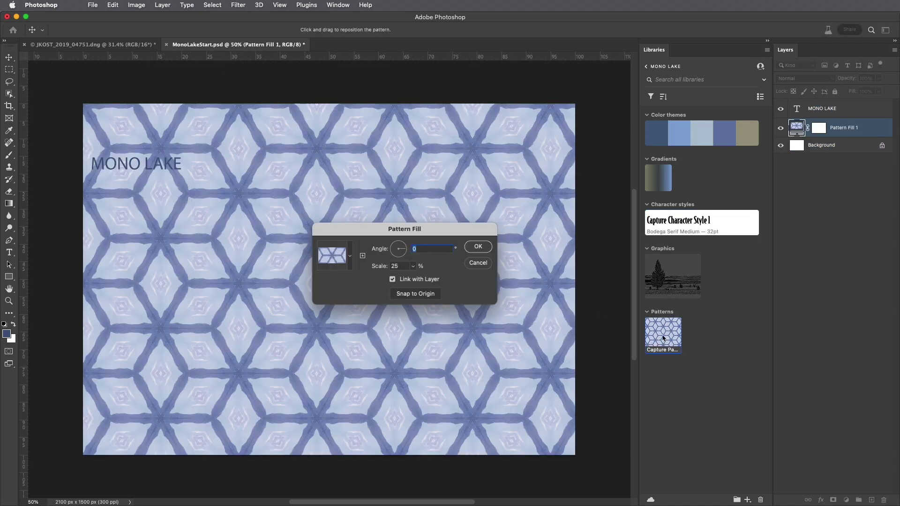
double_click(395, 266)
type("5")
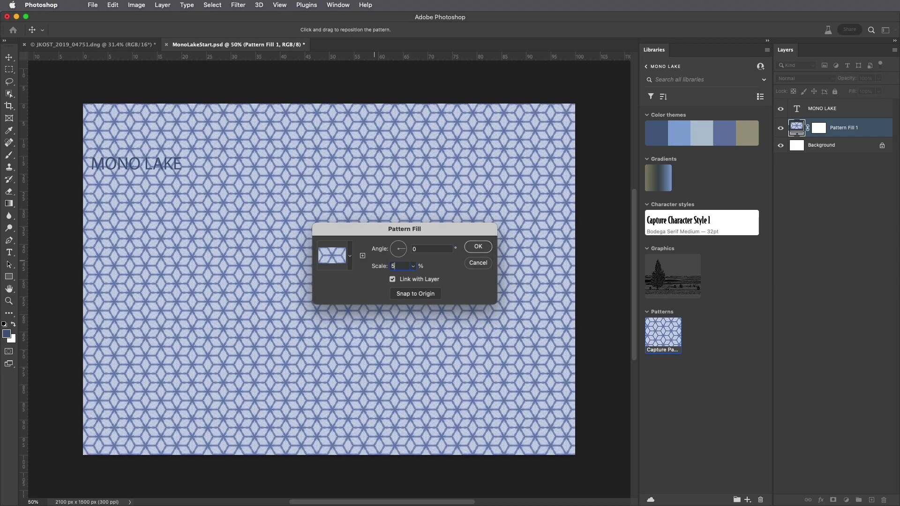
left_click(478, 247)
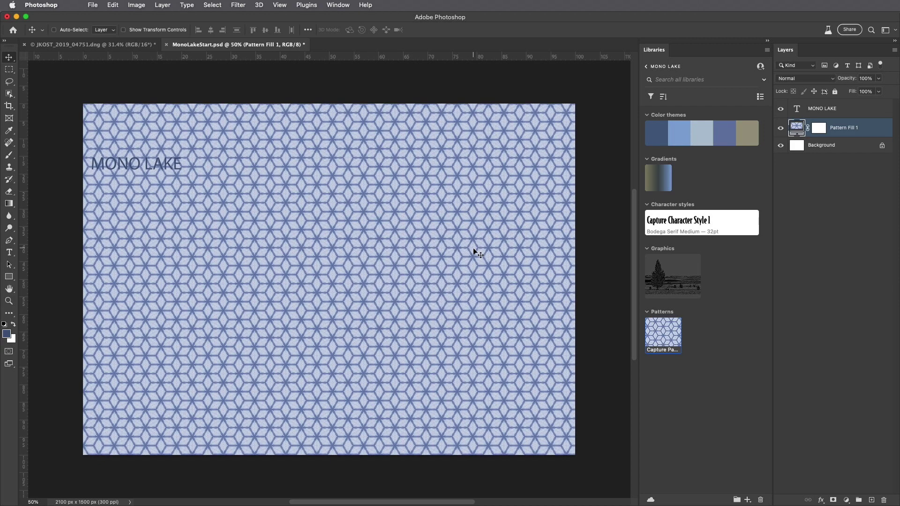
- Fill the Pattern Fill layer mask with black over the poster's left half
key("m")
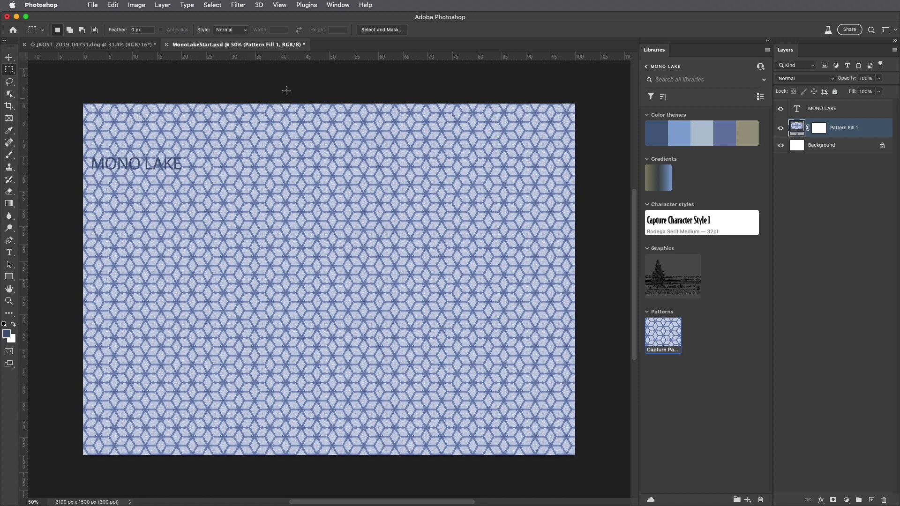
left_click_drag(82, 97, 332, 464)
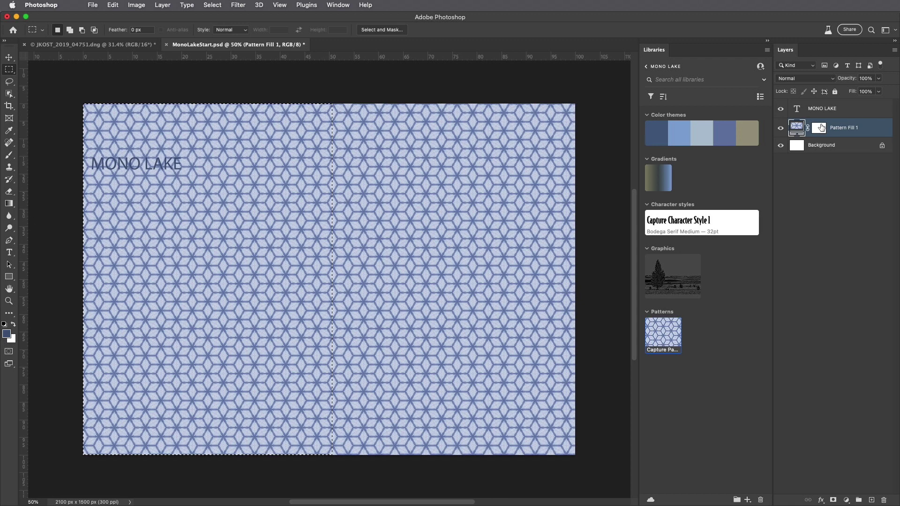
left_click(819, 127)
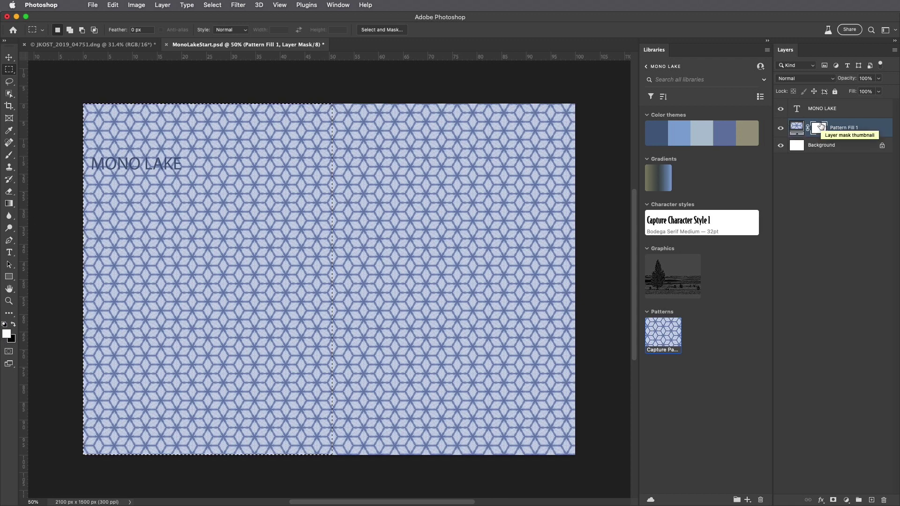
key("super+BackSpace")
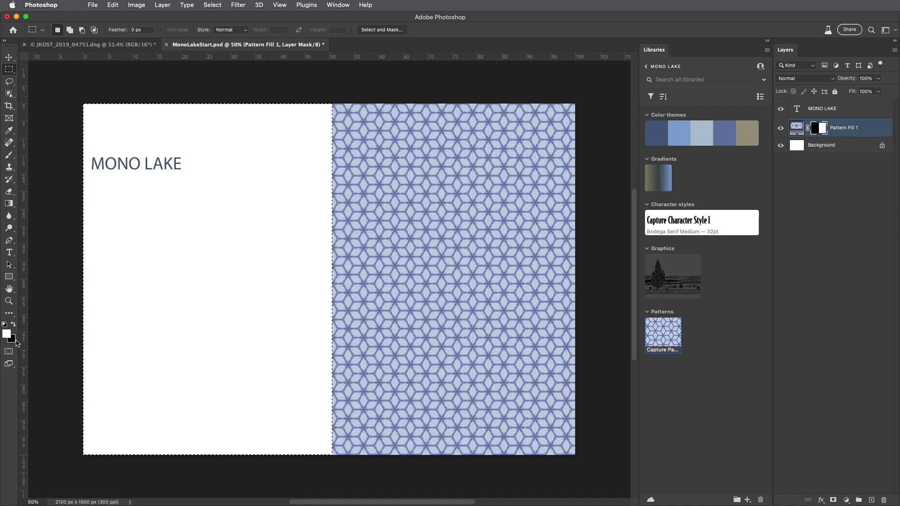
- Deselect, then place Capture Shape 1 at page width below the title
key("super+d")
left_click_drag(672, 275, 421, 296)
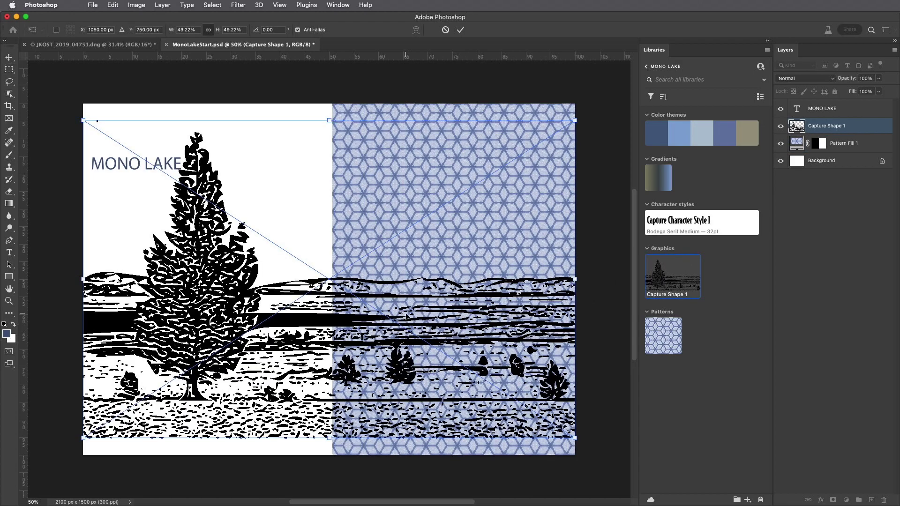
mouse_move(578, 121)
left_mouse_down()
mouse_move(539, 201)
mouse_move(578, 169)
left_mouse_up()
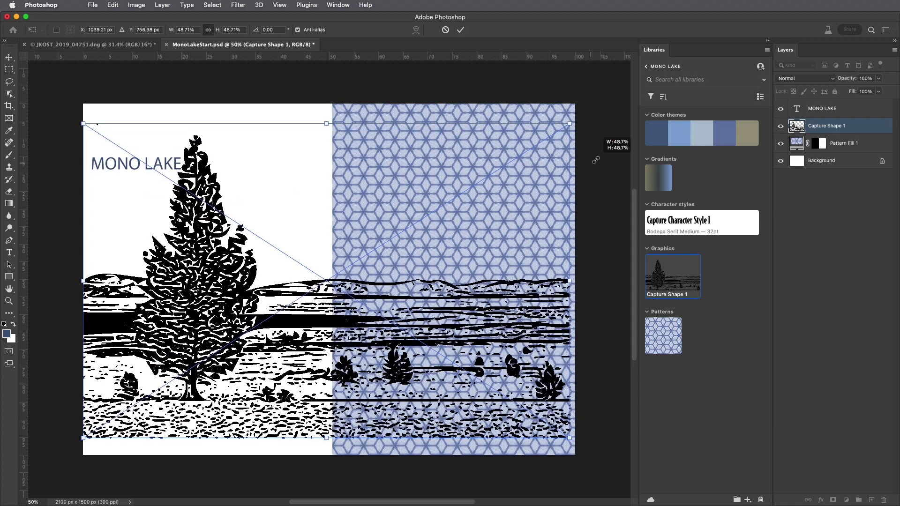
left_click_drag(451, 191, 448, 238)
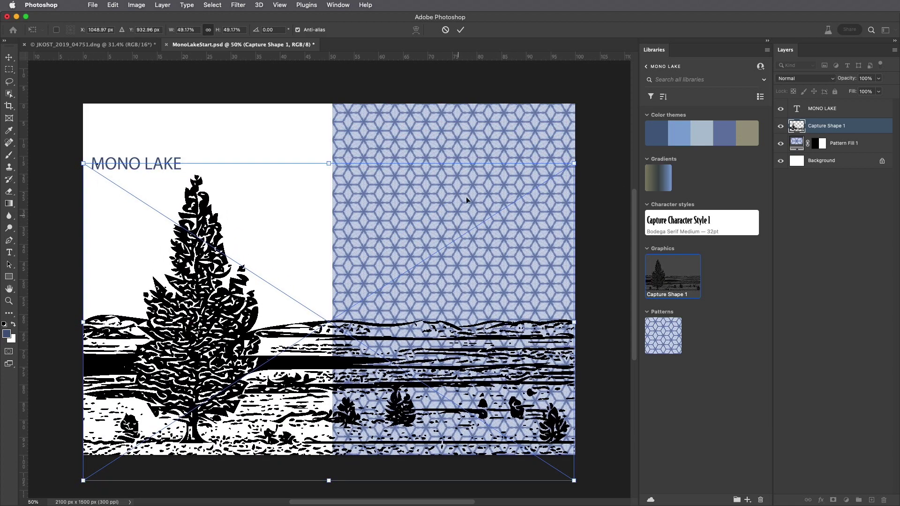
left_click(460, 30)
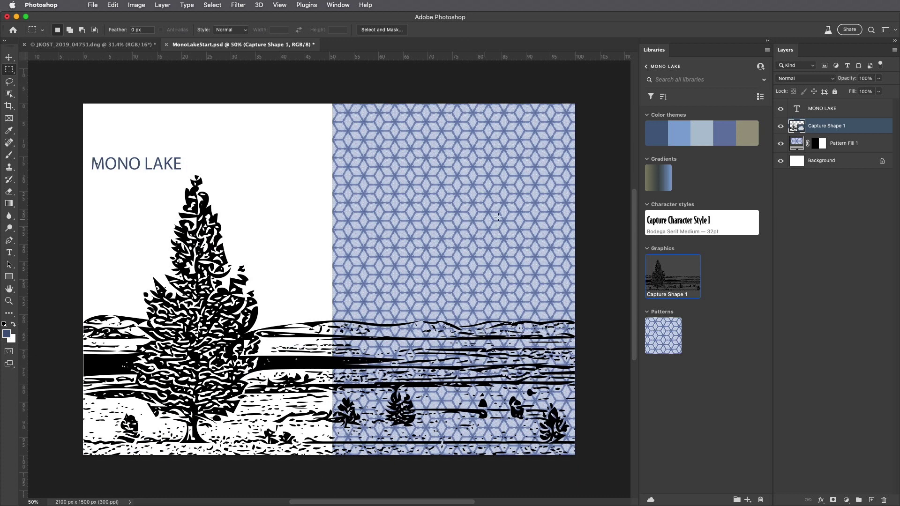
- Move Capture Shape 1 below Pattern Fill 1 and fill it with the library gradient at 50% scale, shifted down
left_click_drag(825, 127, 825, 153)
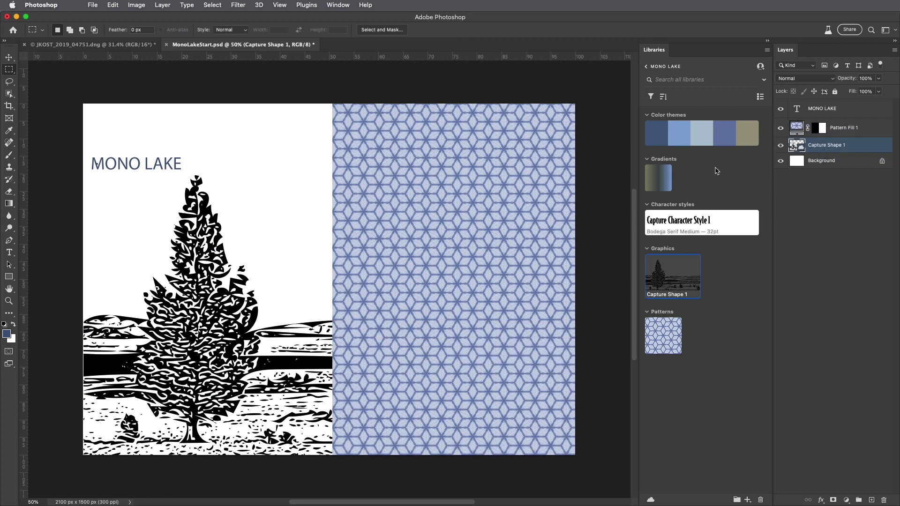
left_click(659, 178)
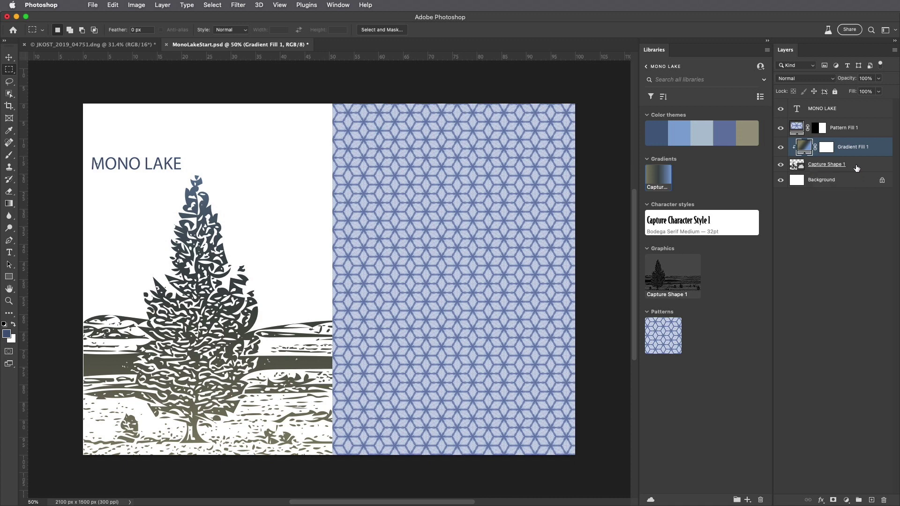
double_click(804, 147)
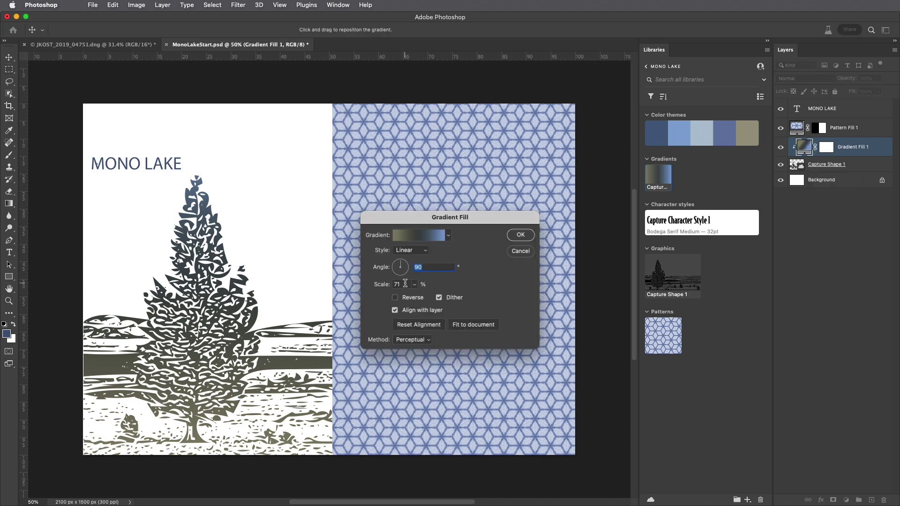
double_click(398, 284)
type("50")
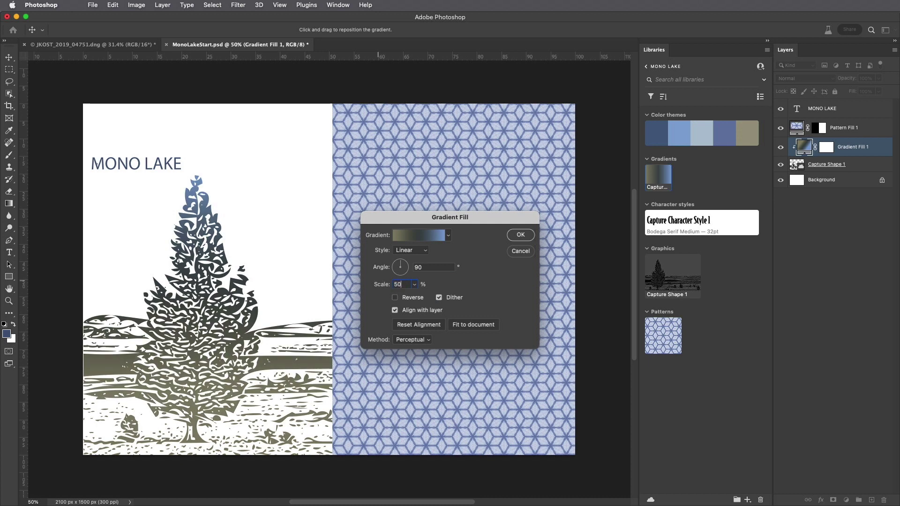
left_click_drag(265, 266, 263, 364)
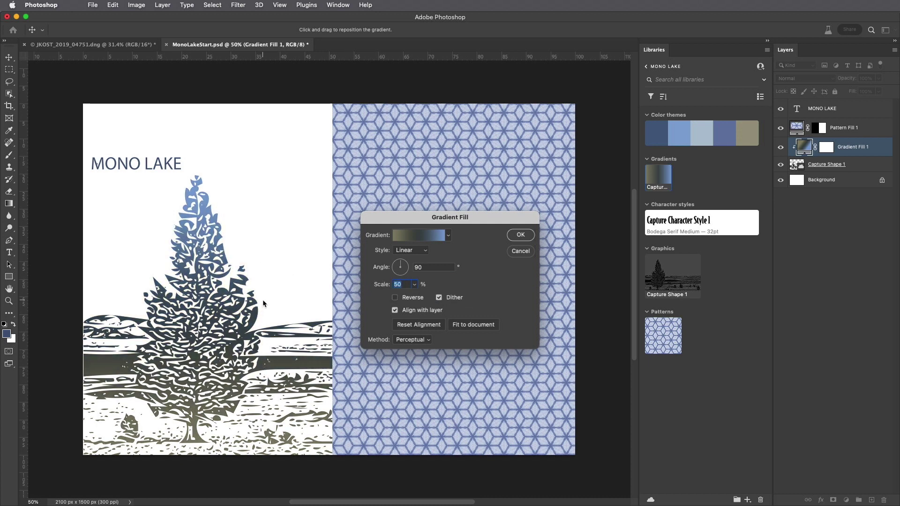
left_click_drag(262, 300, 262, 345)
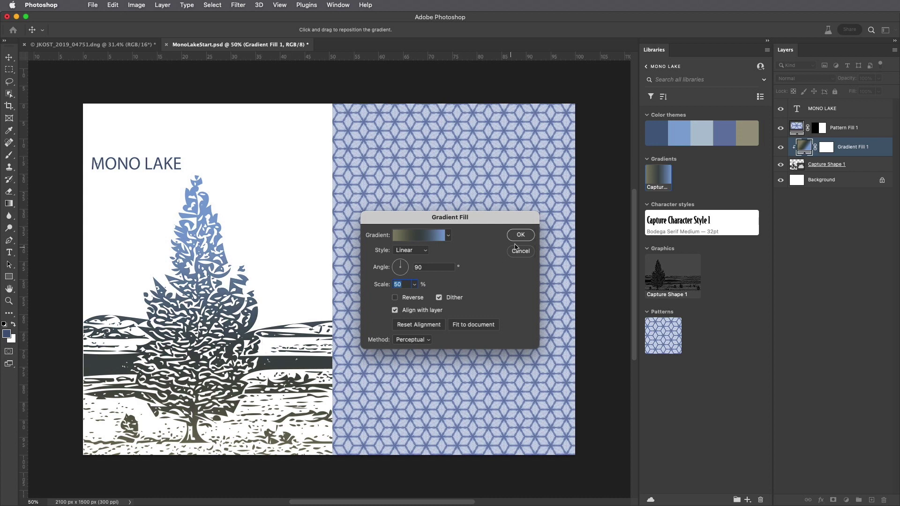
left_click(520, 235)
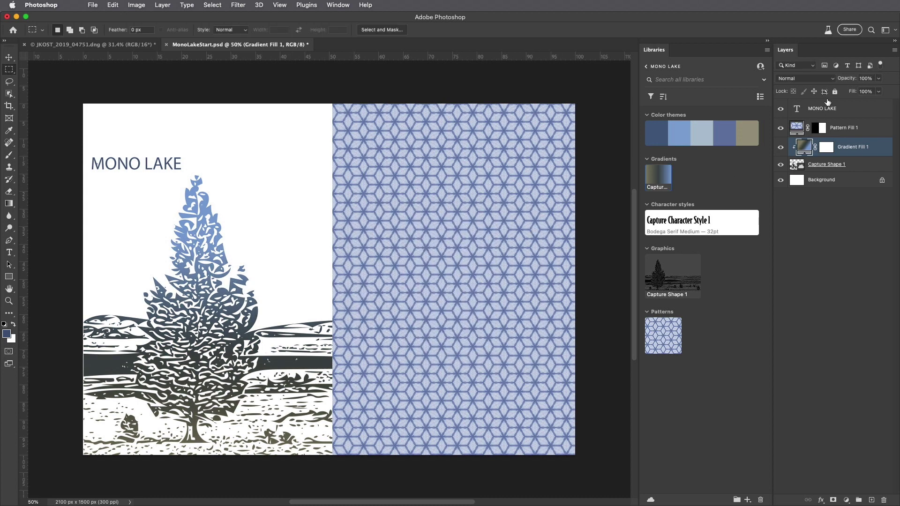
- Color the MONO LAKE title dark navy from the color theme
left_click(827, 109)
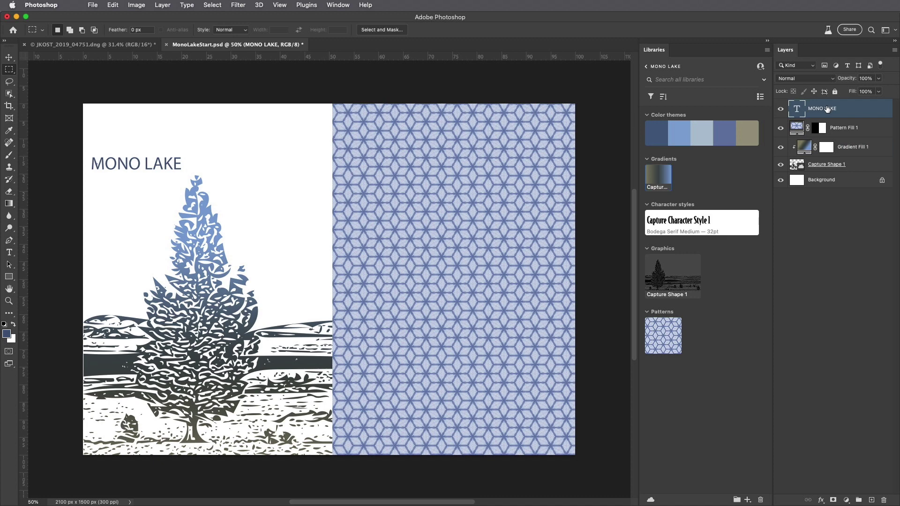
left_click(744, 134)
left_click(720, 133)
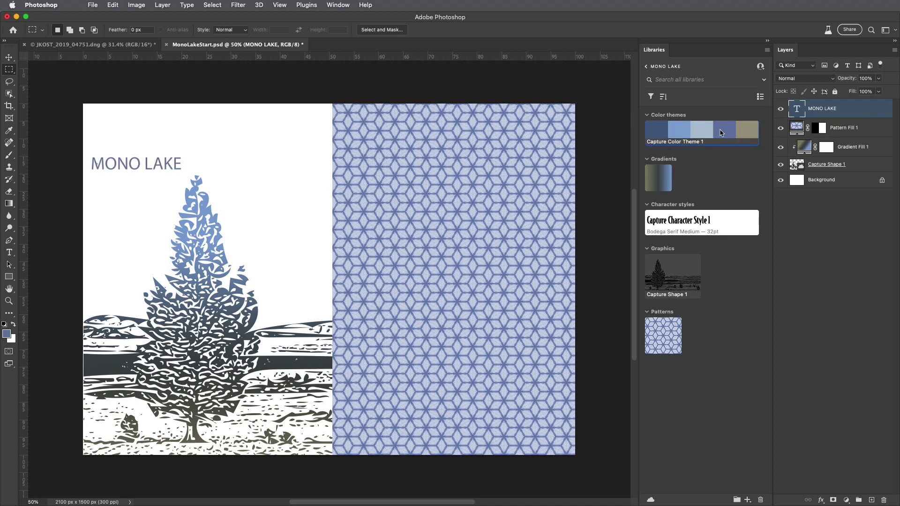
left_click(679, 133)
left_click(658, 131)
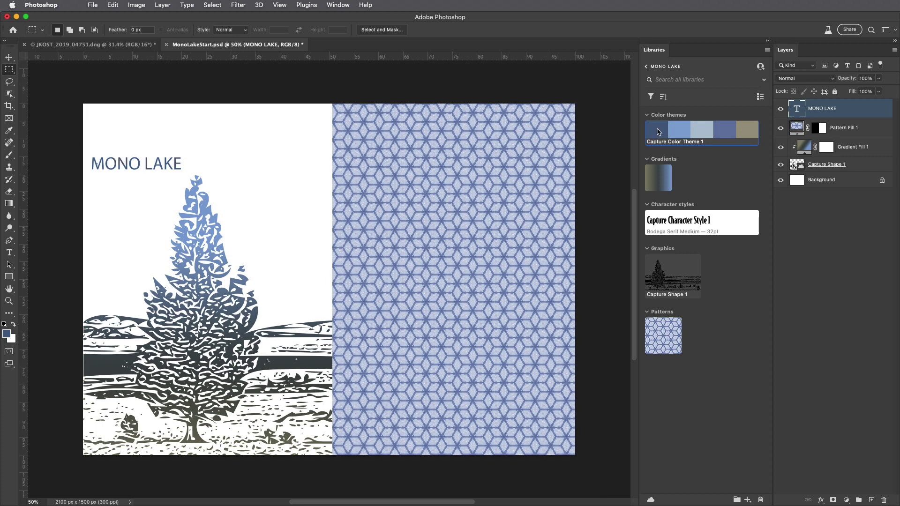
- Apply the captured Bodega Serif Medium character style and set the title to 72 pt
left_click(671, 220)
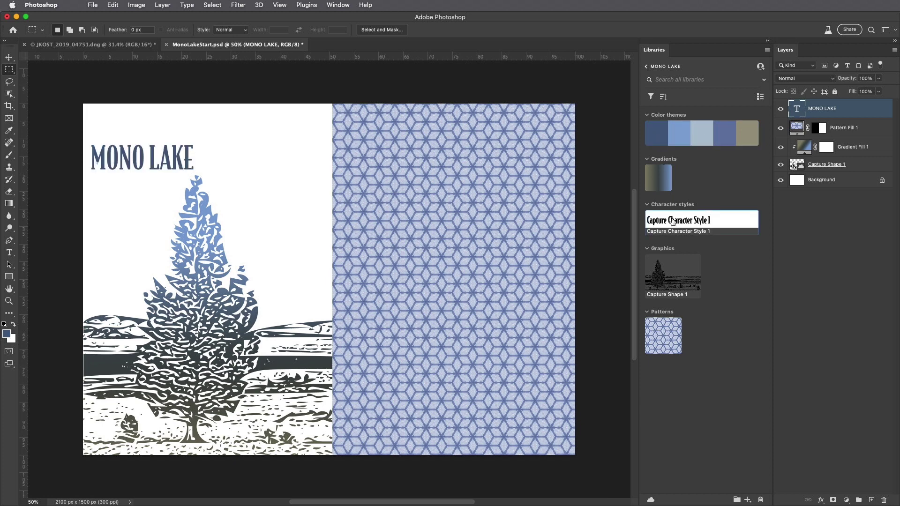
key("t")
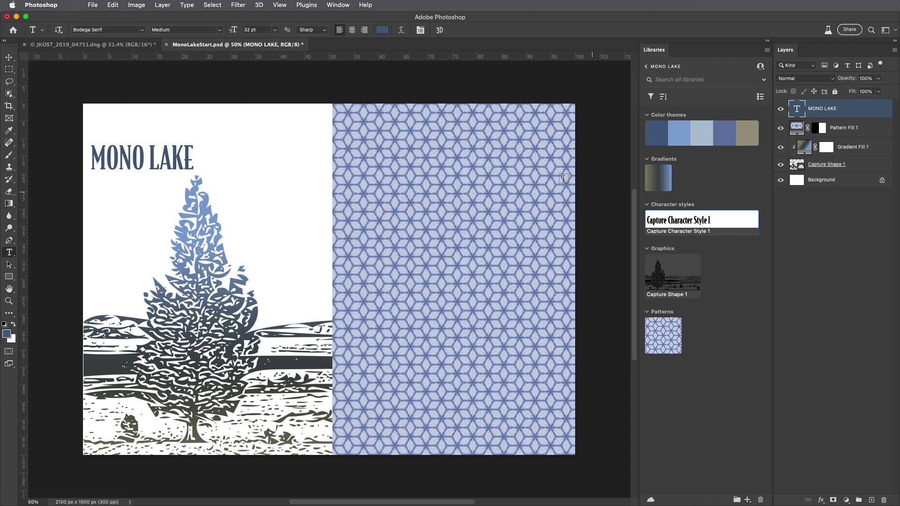
left_click(275, 30)
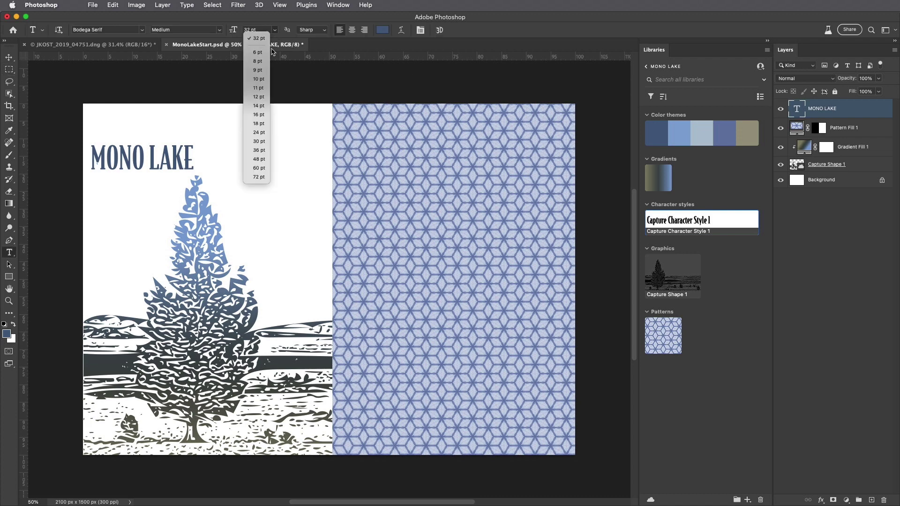
left_click(259, 176)
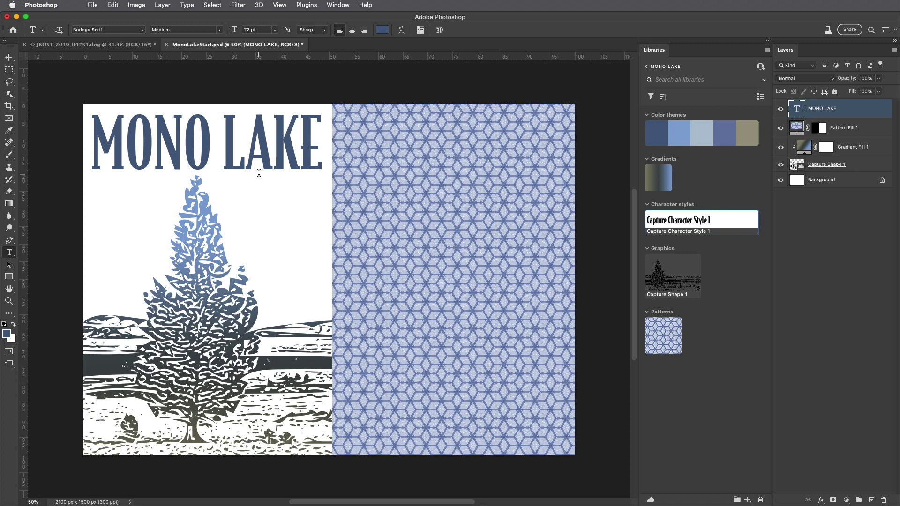